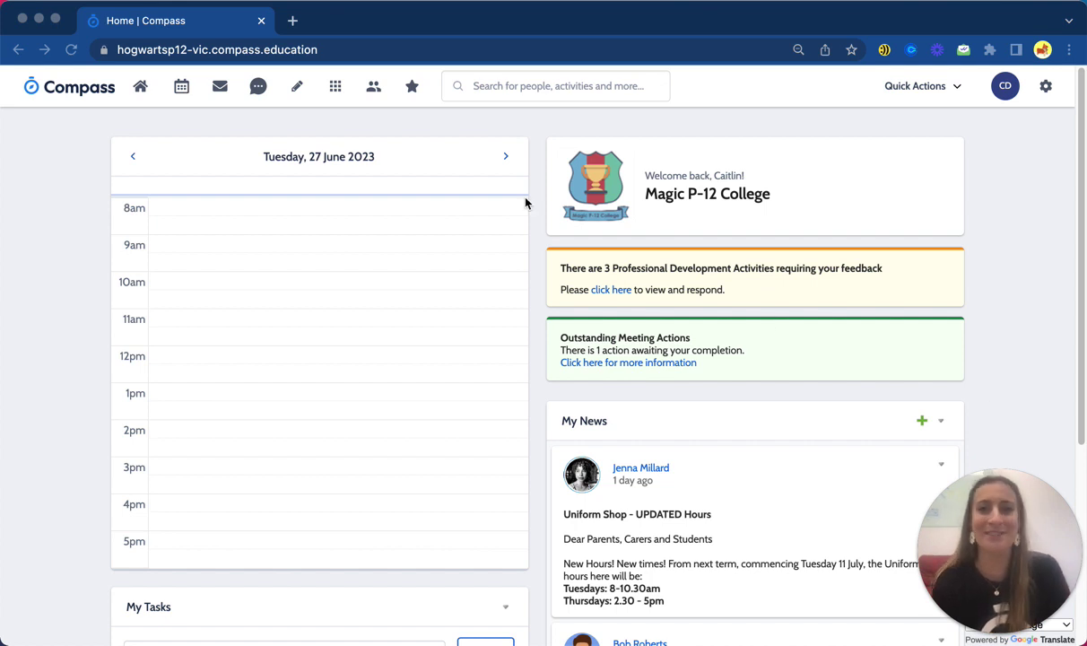
Step: Choose Pulse from the Organisation apps menu to show the Chronicle Dashboard
left_click(344, 102)
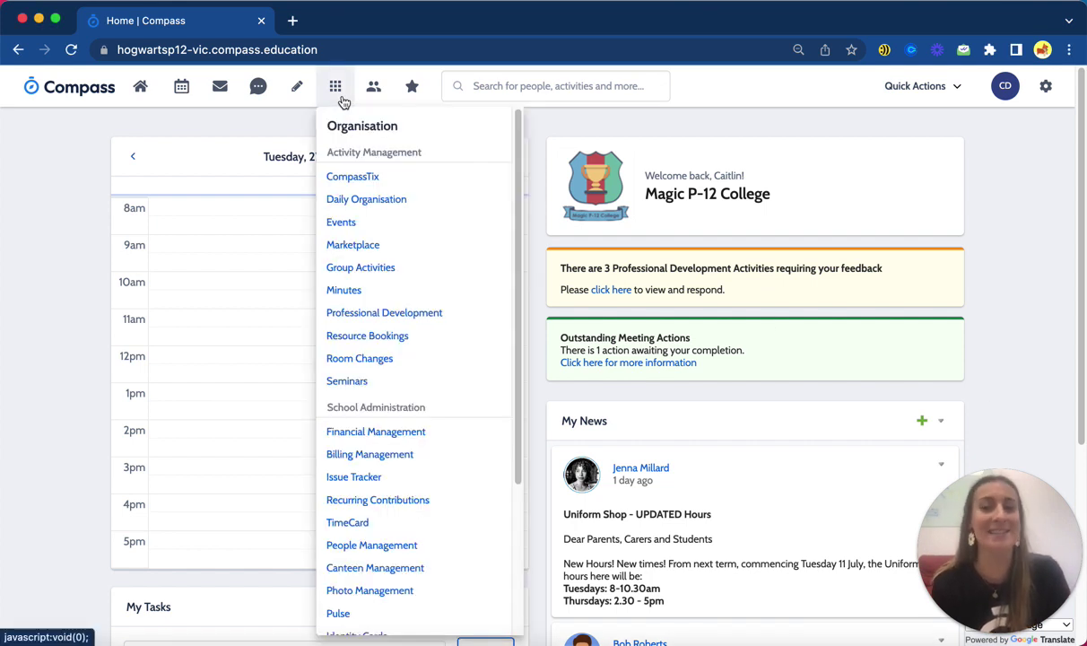
scroll(403, 426, "down", 3)
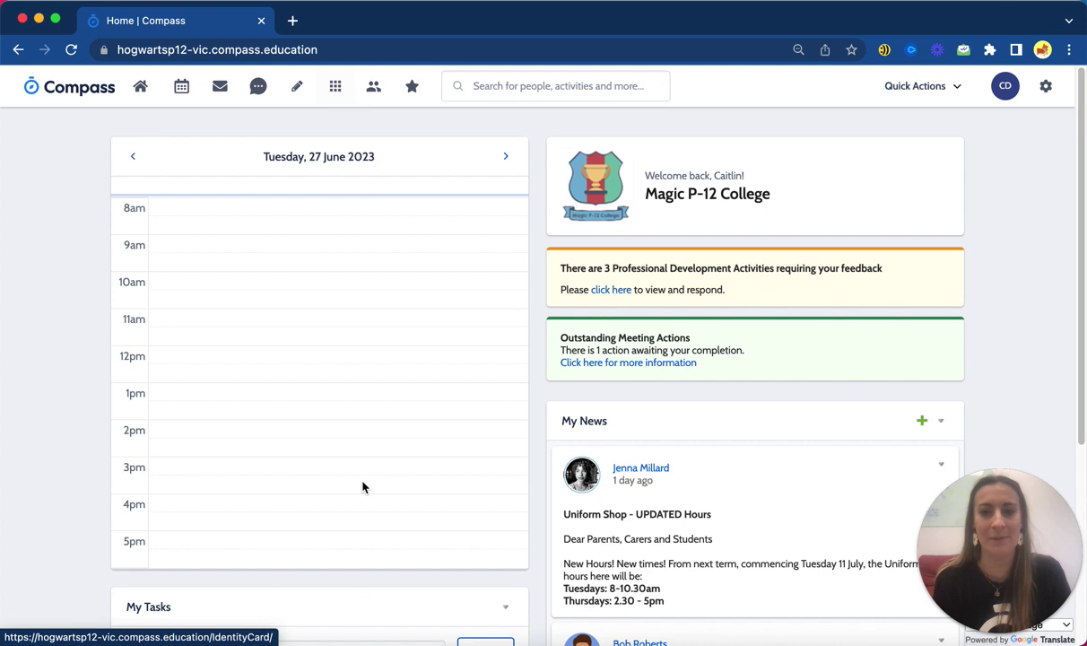
left_click(335, 86)
left_click(338, 480)
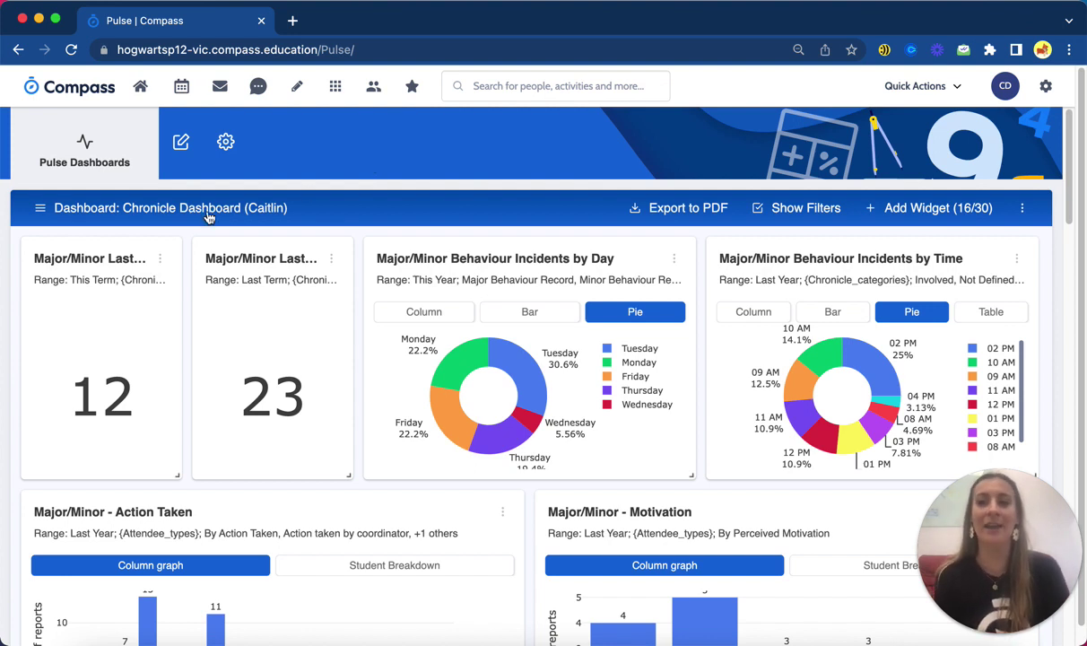
left_click(115, 211)
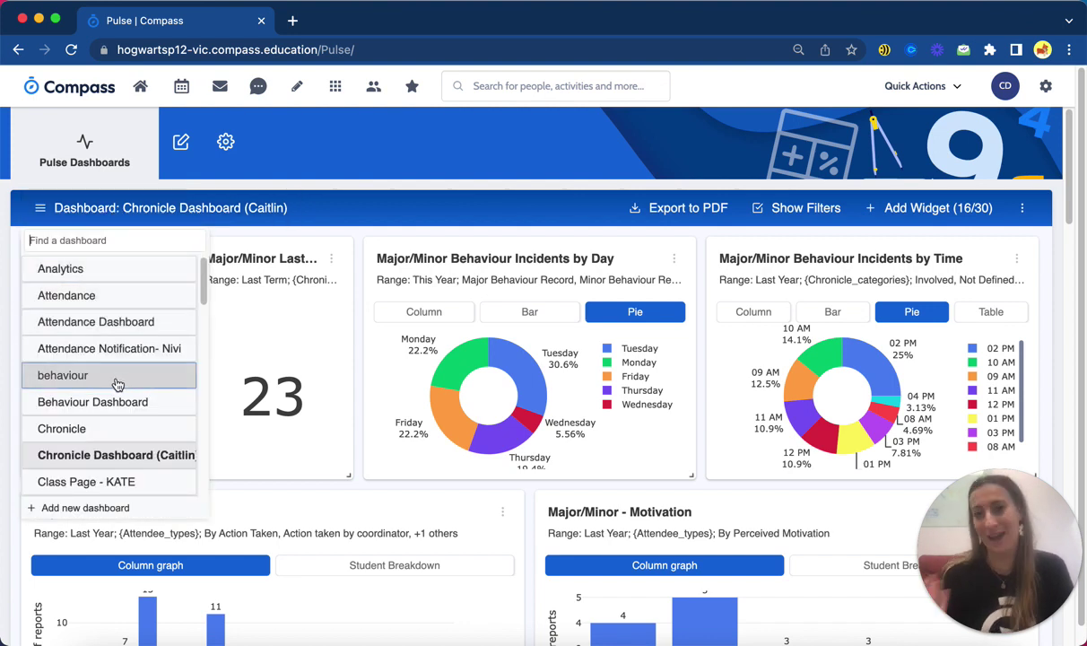
scroll(116, 399, "down", 1)
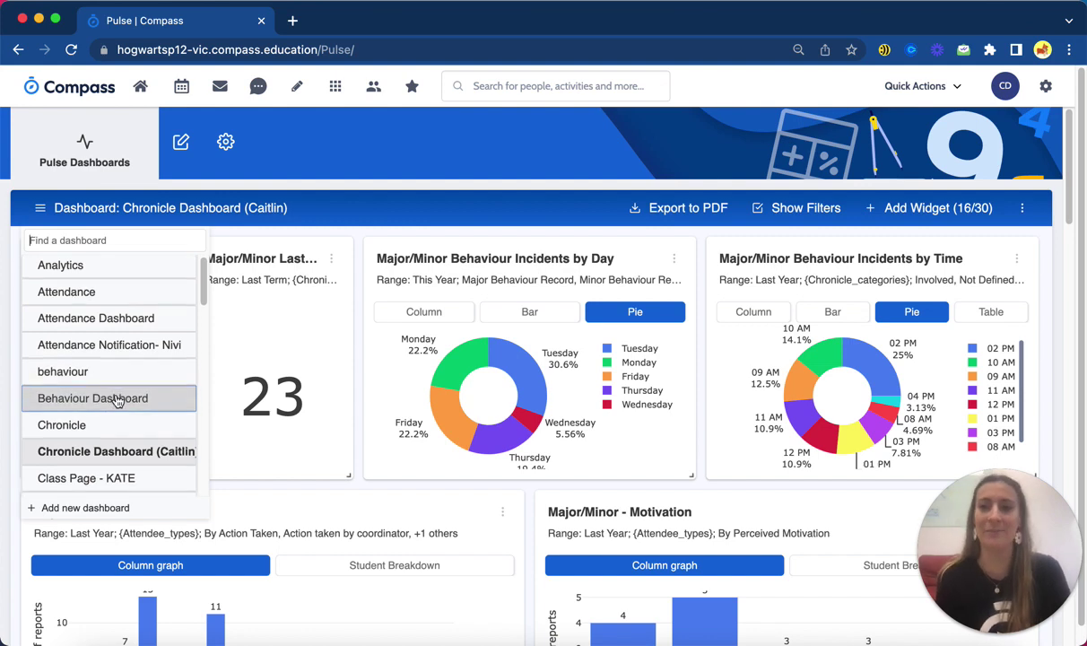
scroll(117, 401, "down", 8)
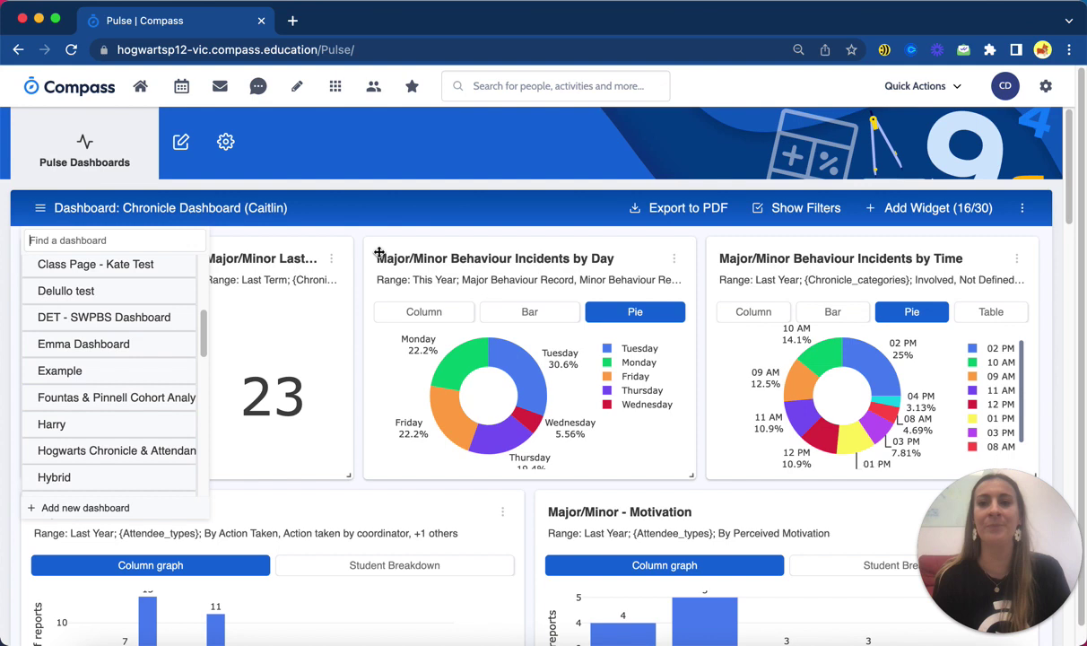
left_click(356, 235)
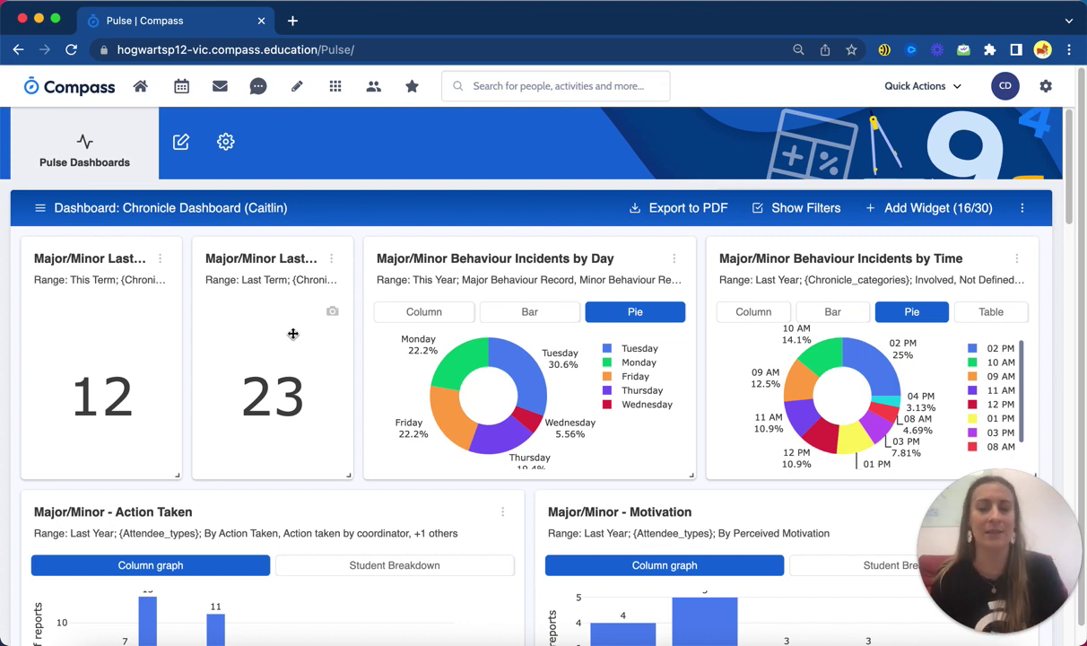
Step: Zoom the page to 90% and scroll down to the Students with 3+ Major/Minor Behaviour Reports table
key("super+minus")
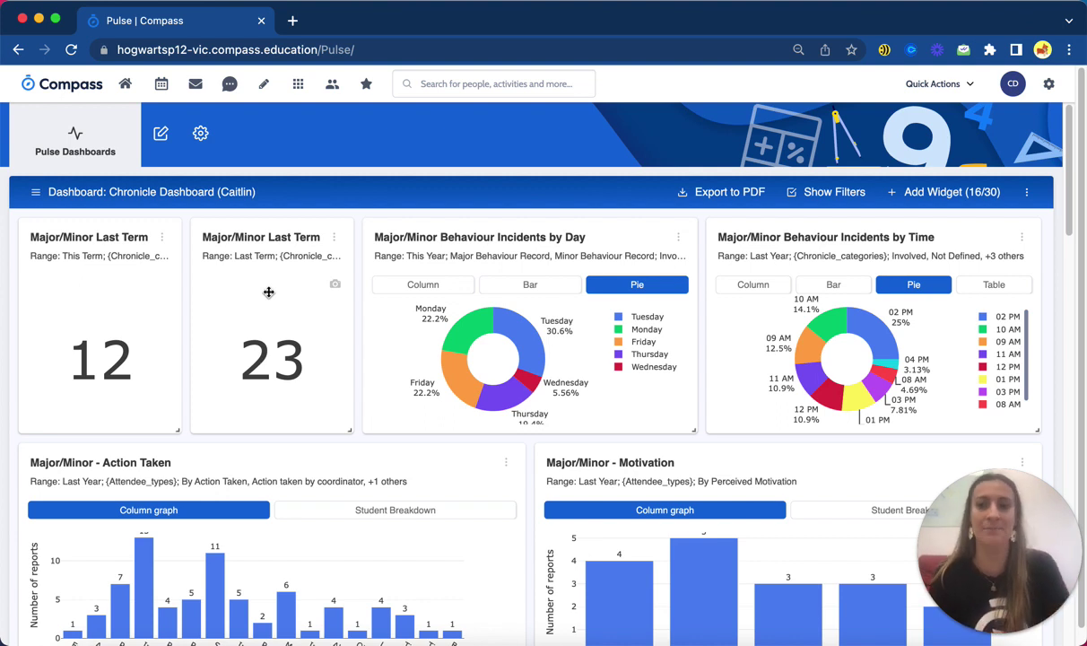
scroll(531, 462, "down", 1)
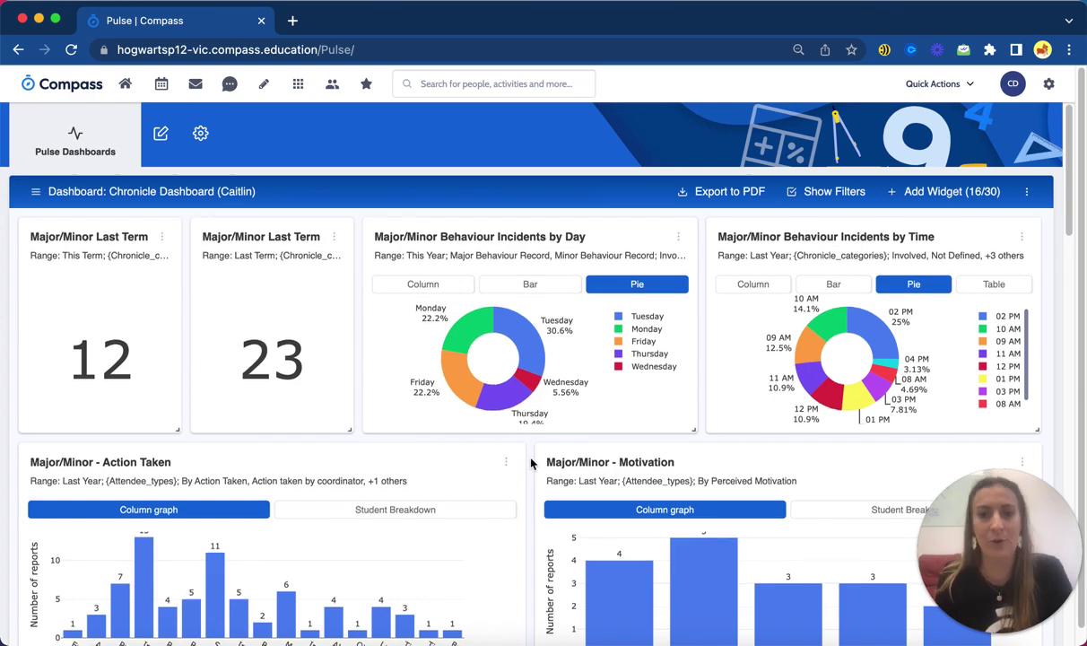
scroll(532, 463, "down", 3)
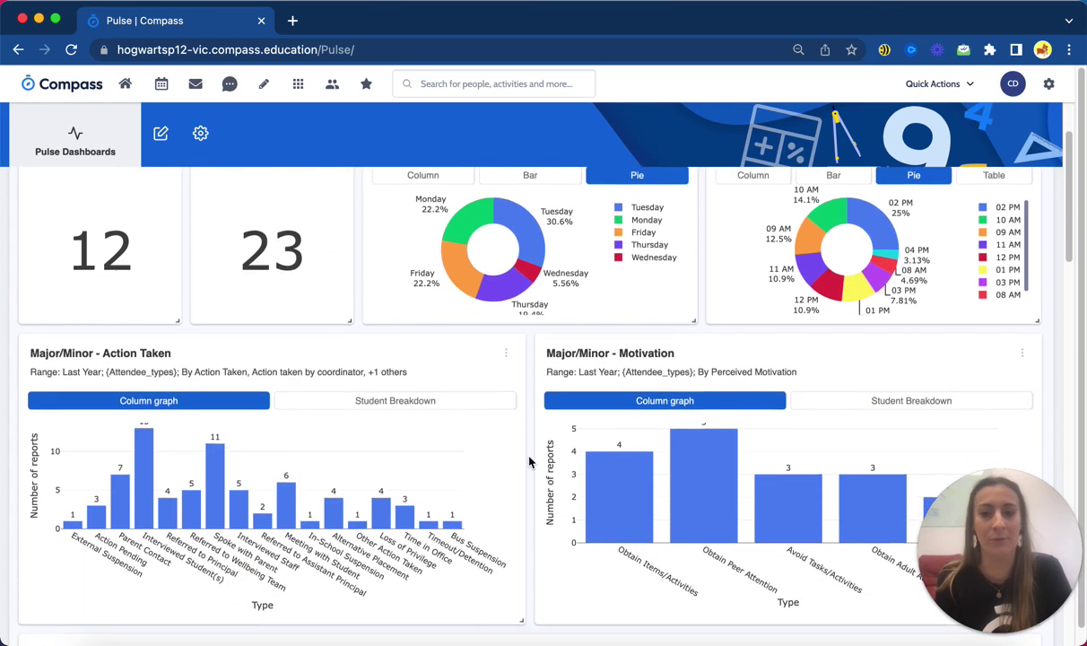
scroll(529, 462, "down", 2)
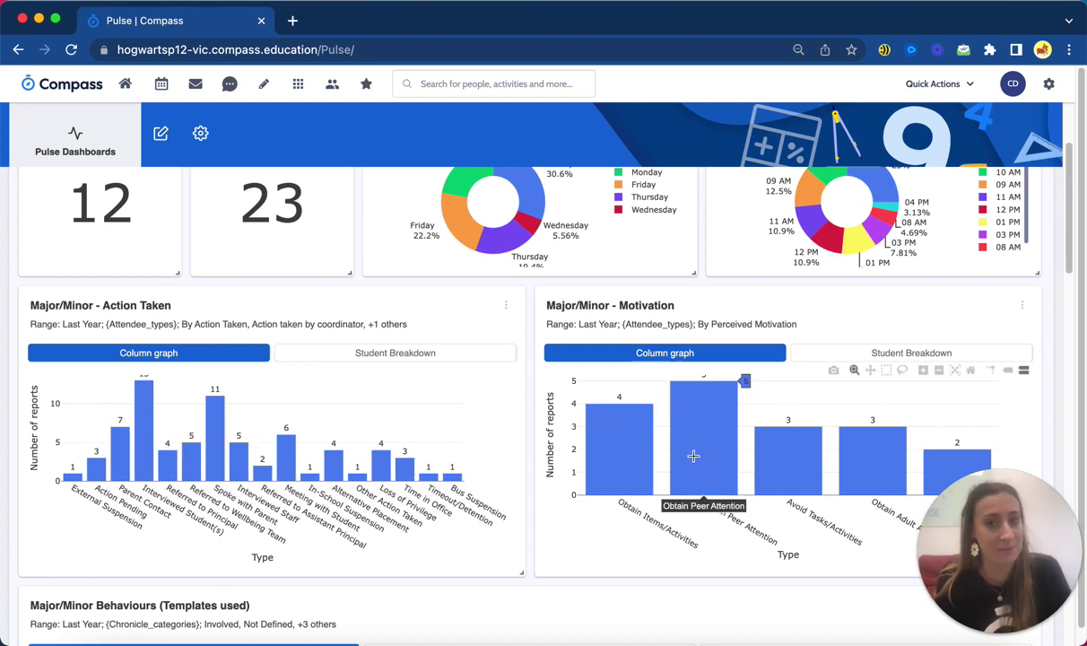
scroll(525, 430, "down", 5)
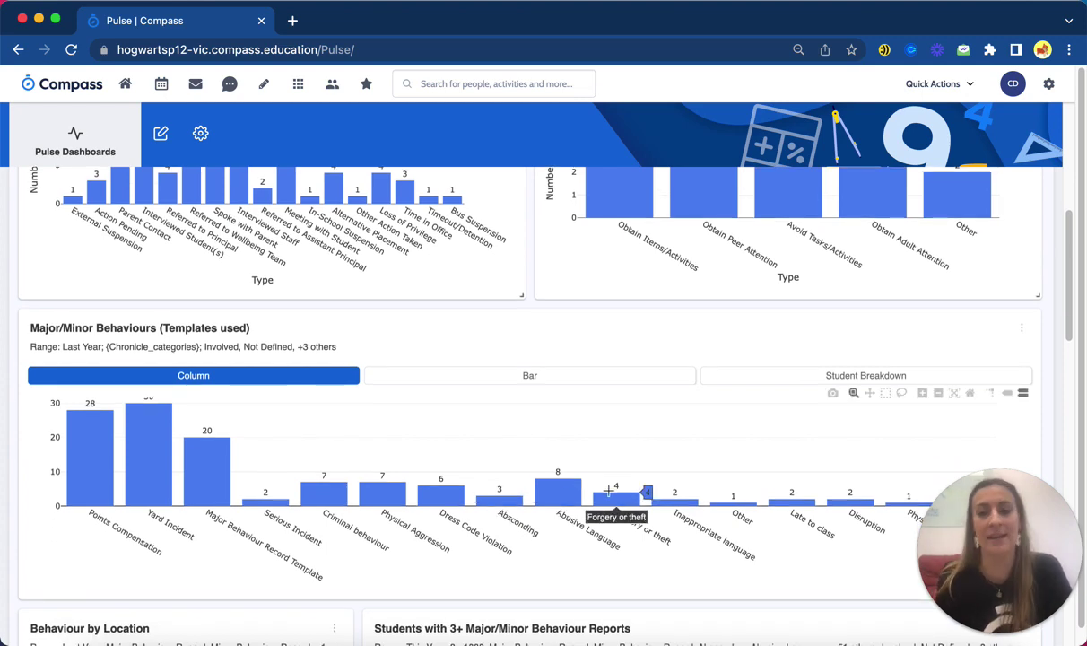
scroll(551, 431, "down", 3)
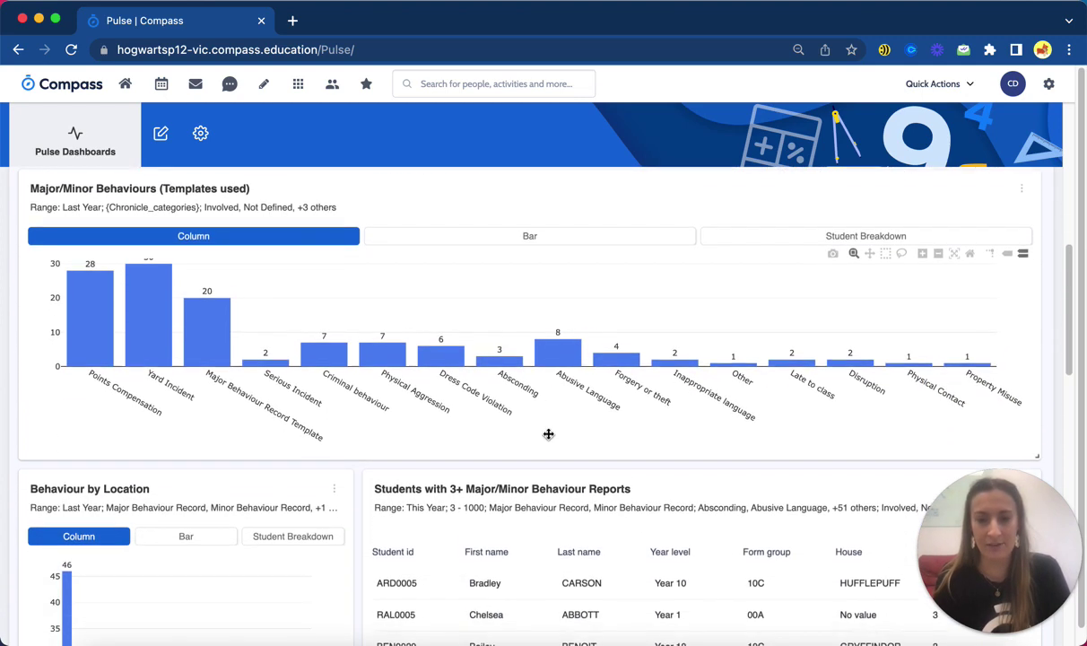
scroll(376, 457, "down", 2)
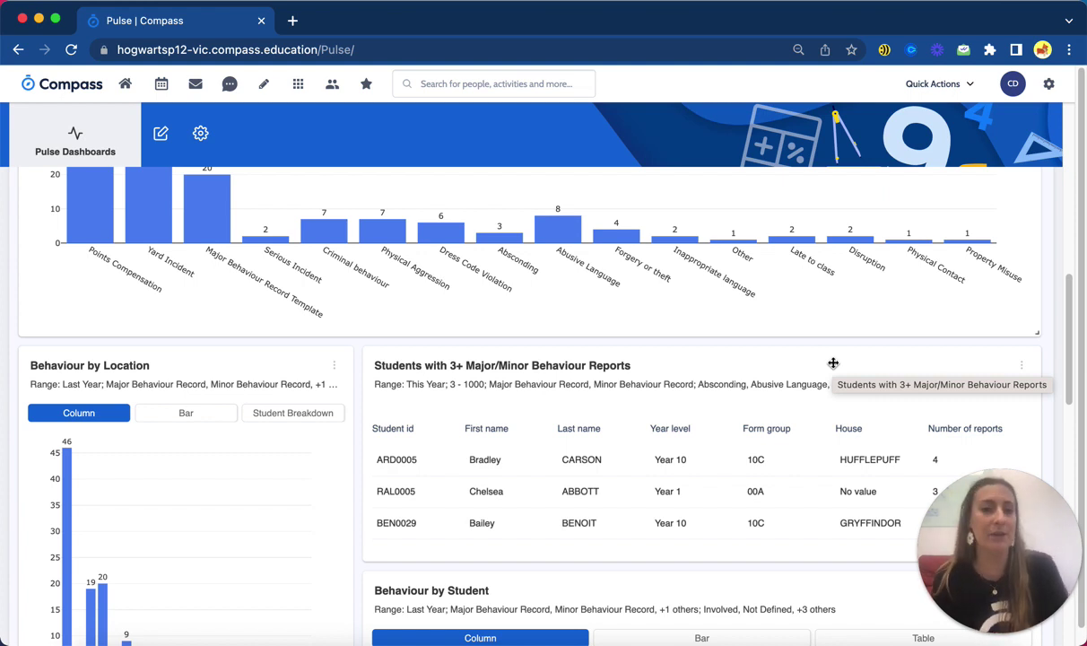
Step: In the watch-list widget's Configure settings, change Display Name to 'Students with 5+ Positive Reports'
left_click(1021, 365)
left_click(969, 421)
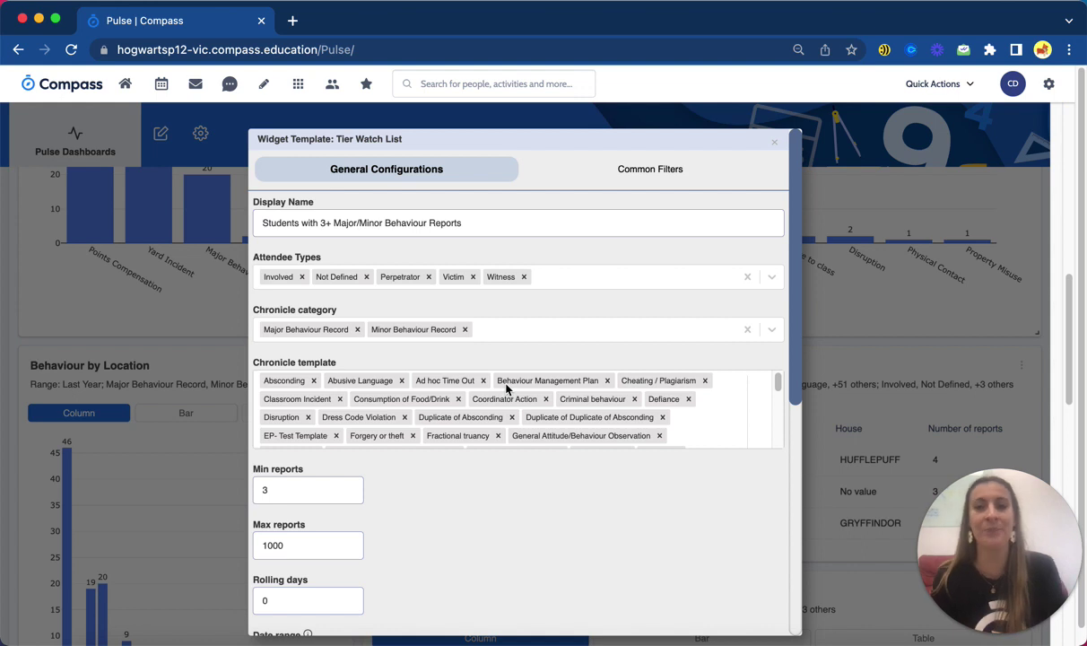
left_click(328, 222)
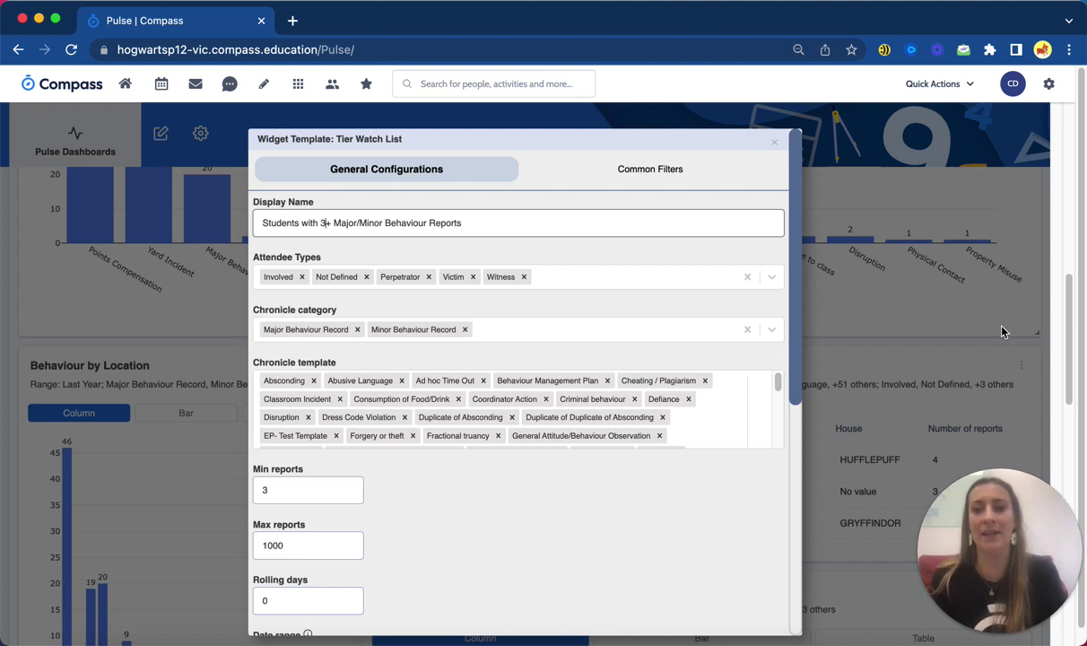
key("BackSpace")
type("5")
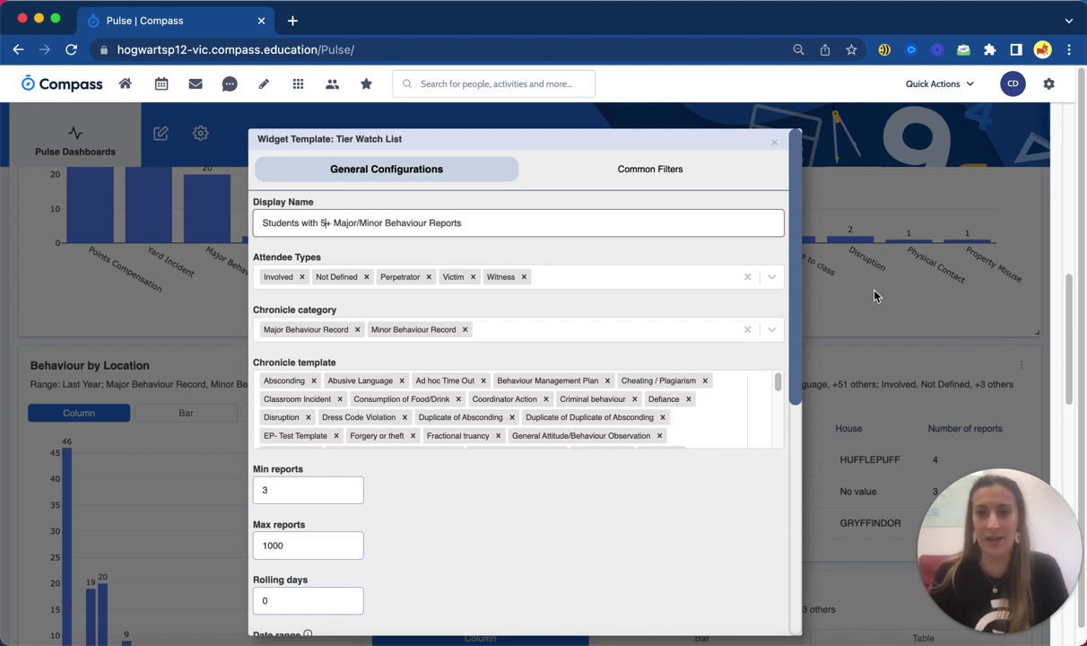
left_click_drag(336, 222, 430, 223)
type("Positive")
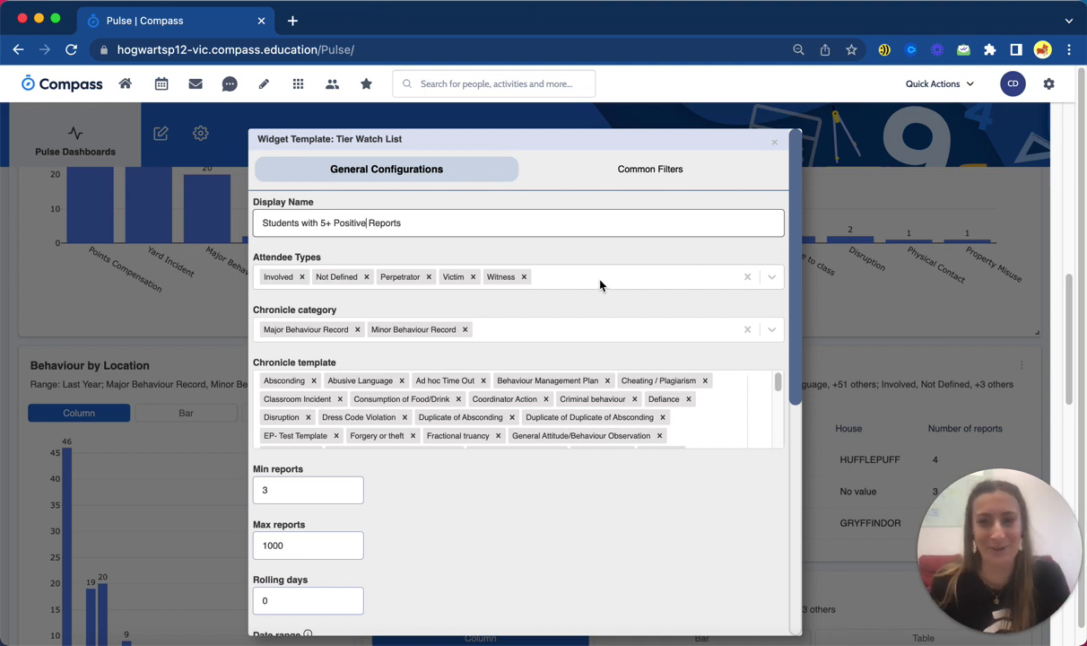
Step: Replace the Major/Minor Behaviour Record categories with Positive Behaviour Support as the Chronicle category
left_click(749, 334)
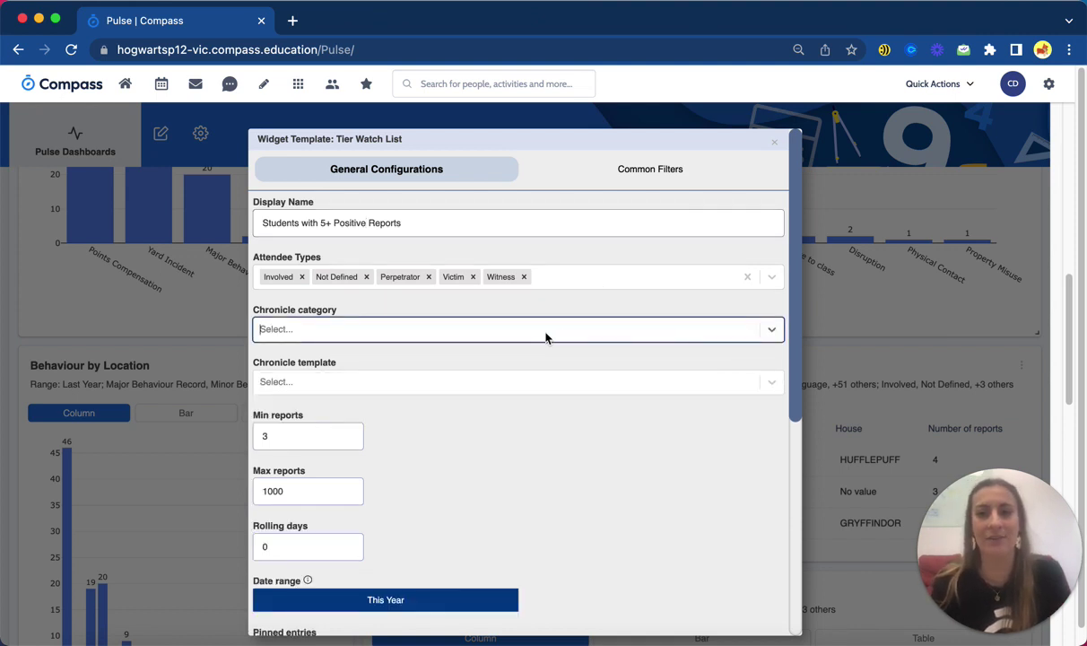
left_click(548, 333)
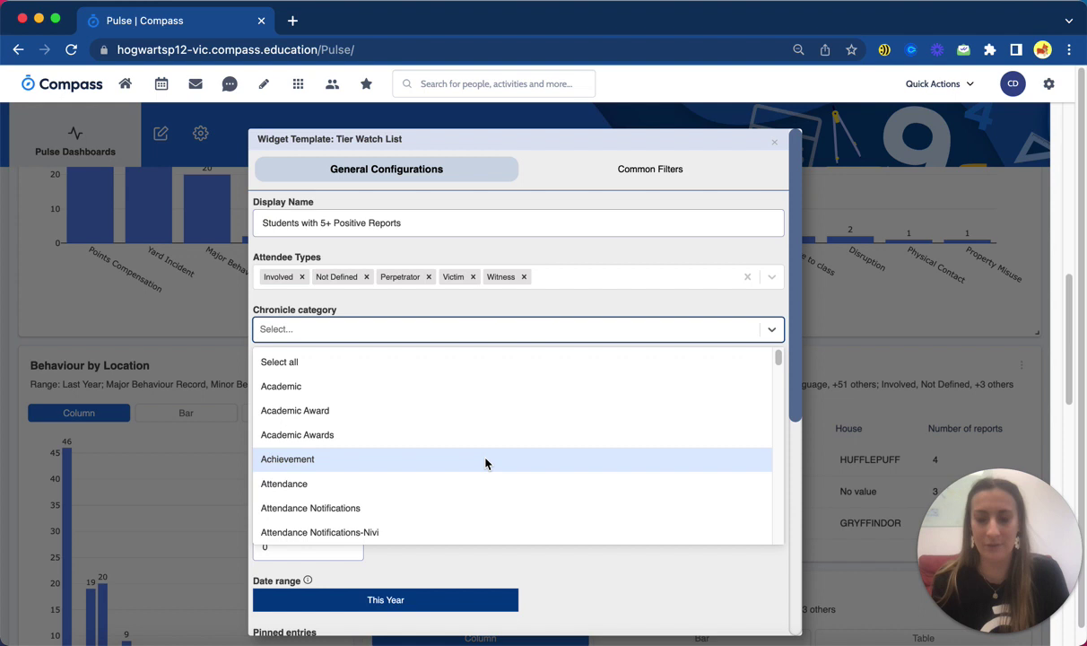
type("pos")
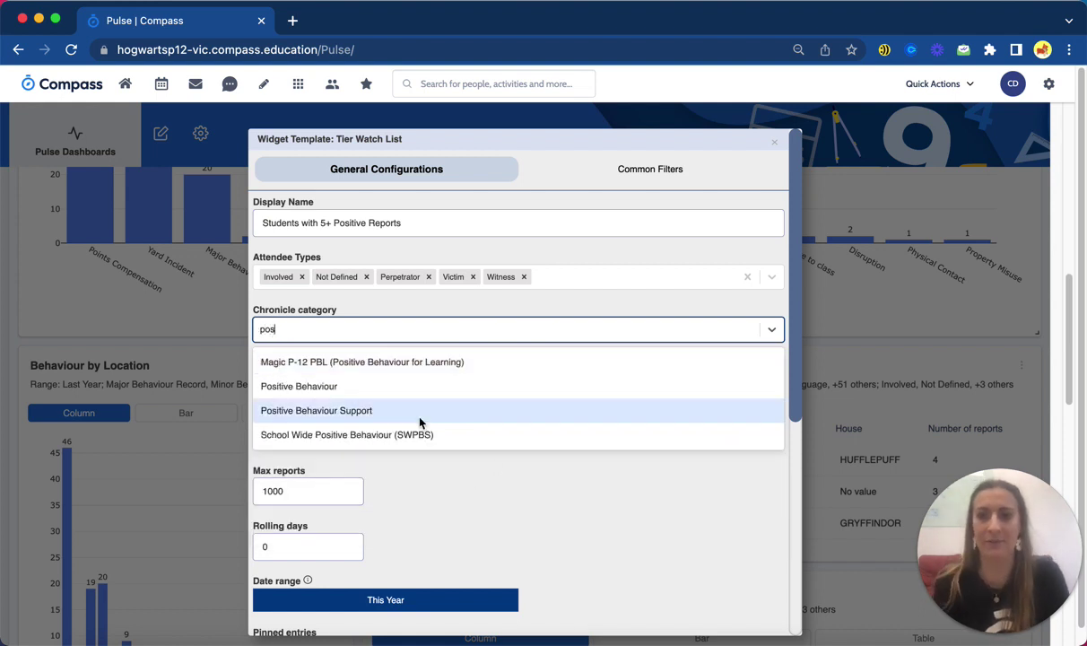
left_click(321, 412)
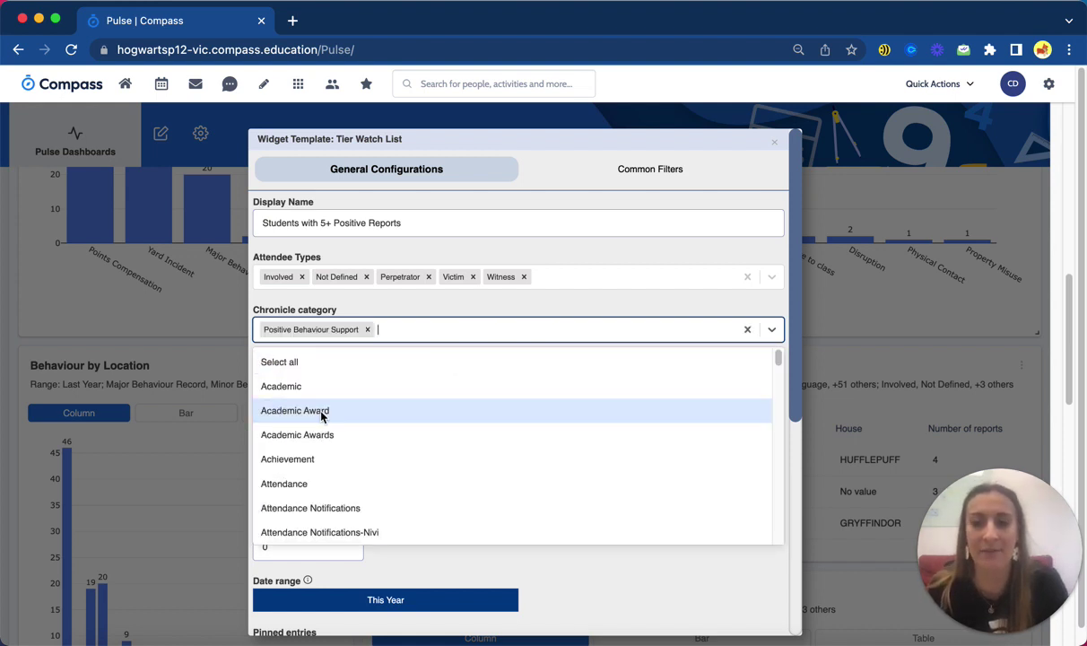
left_click(424, 308)
Step: Select all six positive-behaviour Chronicle templates, including Star of the Week
left_click(372, 384)
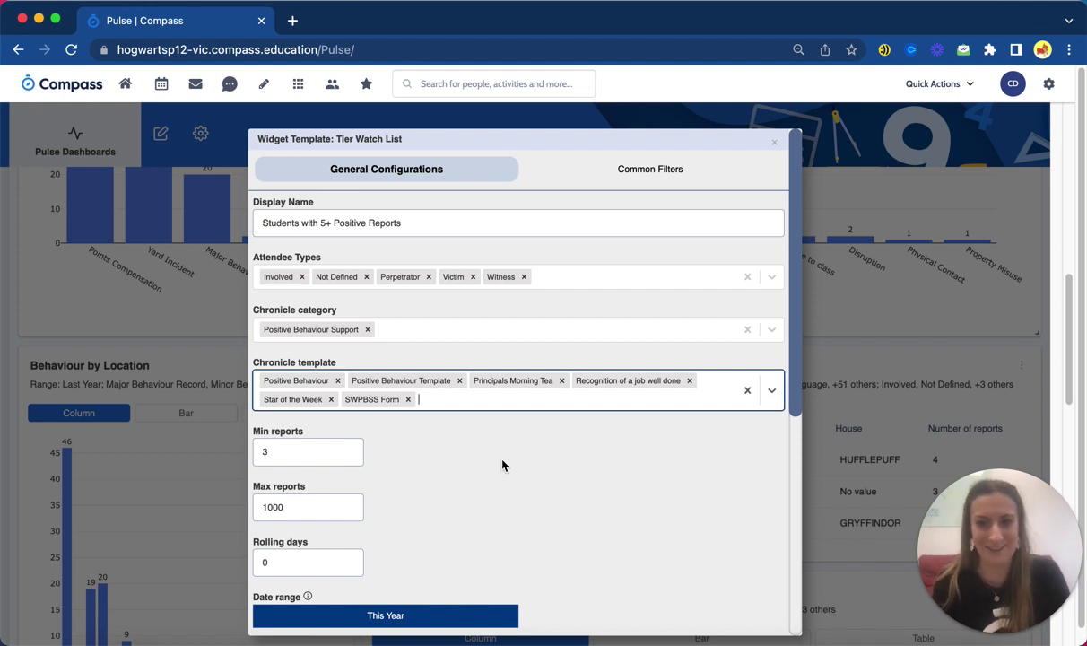
left_click(328, 225)
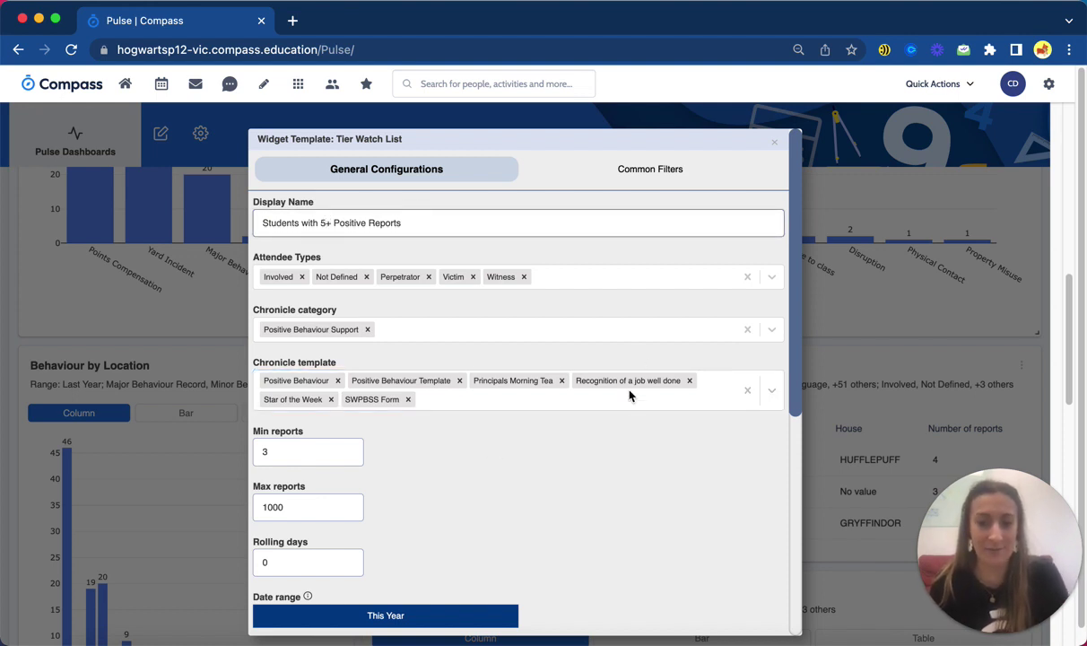
scroll(586, 481, "down", 2)
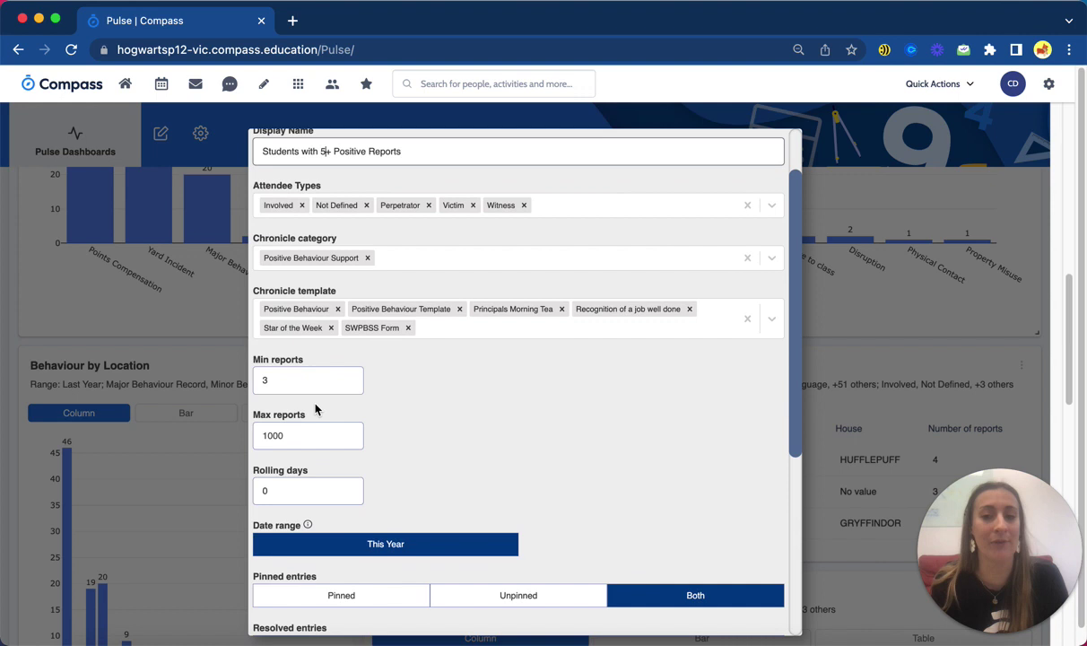
Step: Raise Min reports to 5 and set the date range to Last Year
left_click(304, 381)
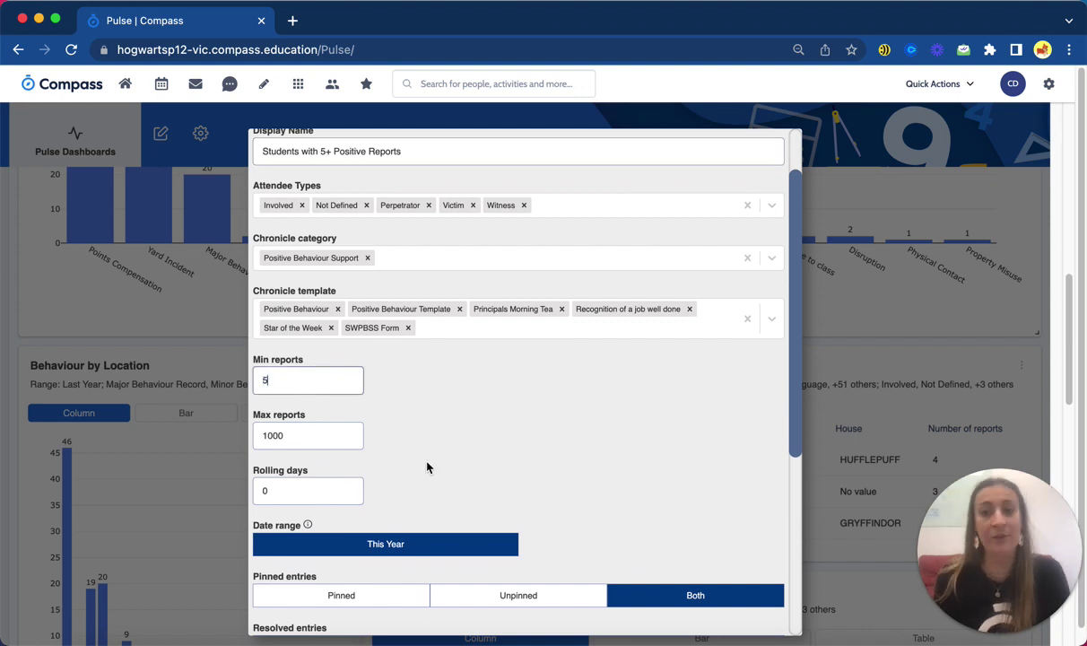
left_click(409, 549)
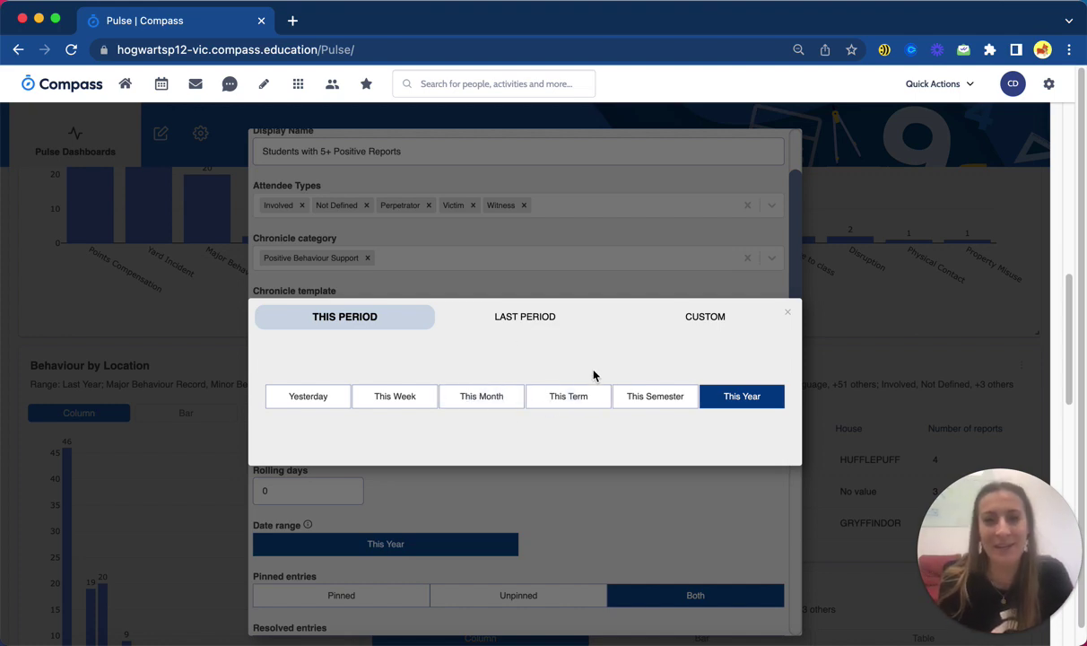
left_click(545, 317)
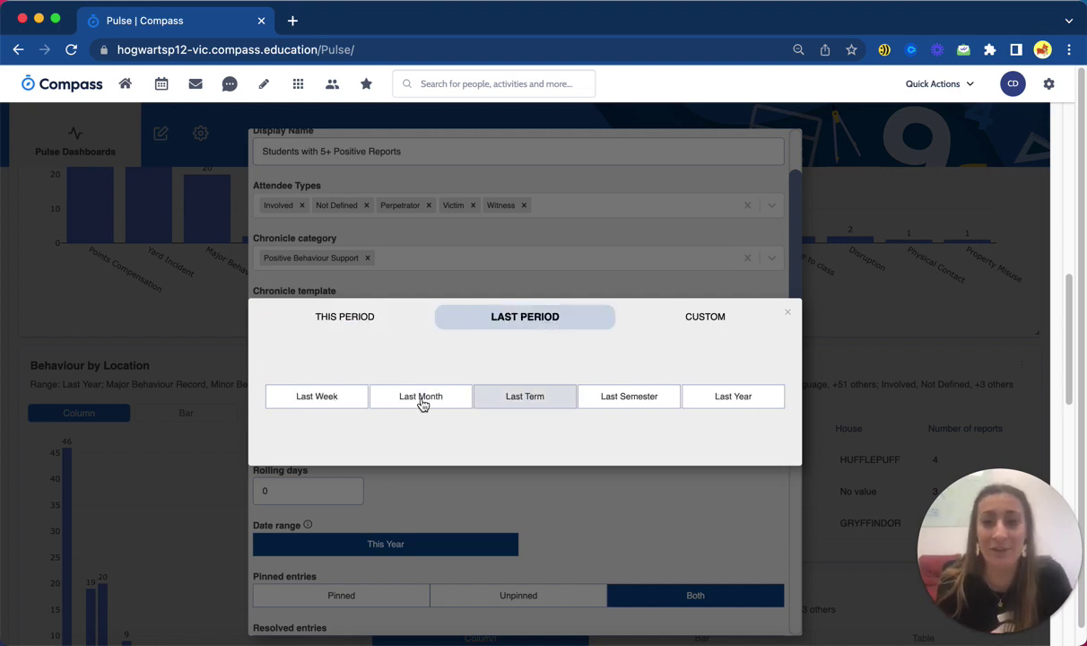
left_click(718, 405)
scroll(616, 491, "down", 5)
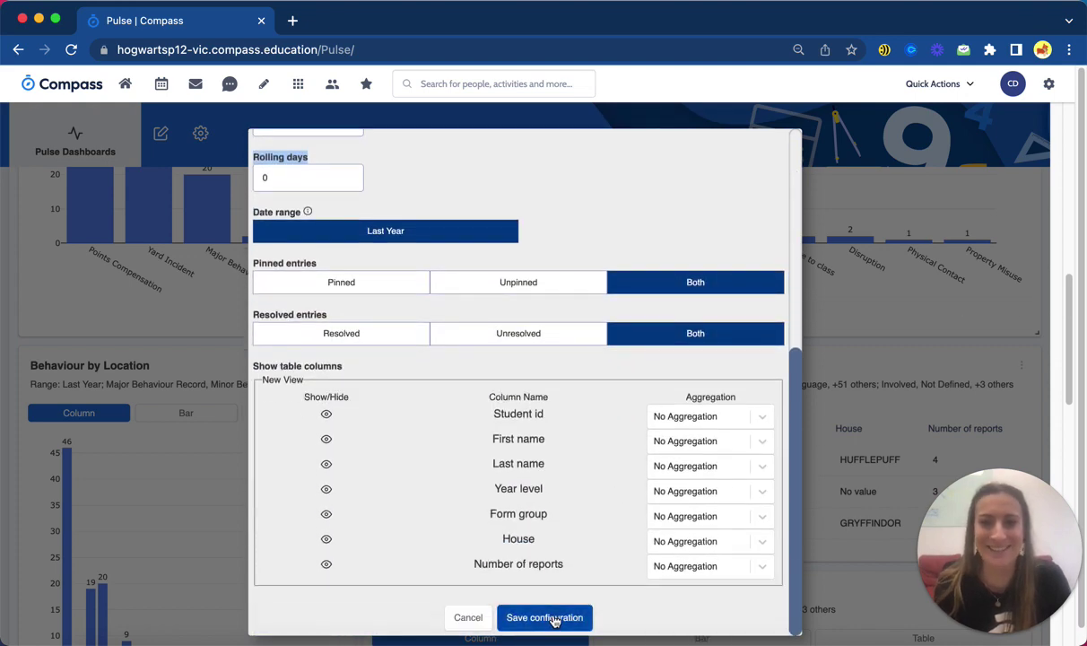
Step: Save the widget configuration and scroll back to the top of the dashboard
left_click(544, 617)
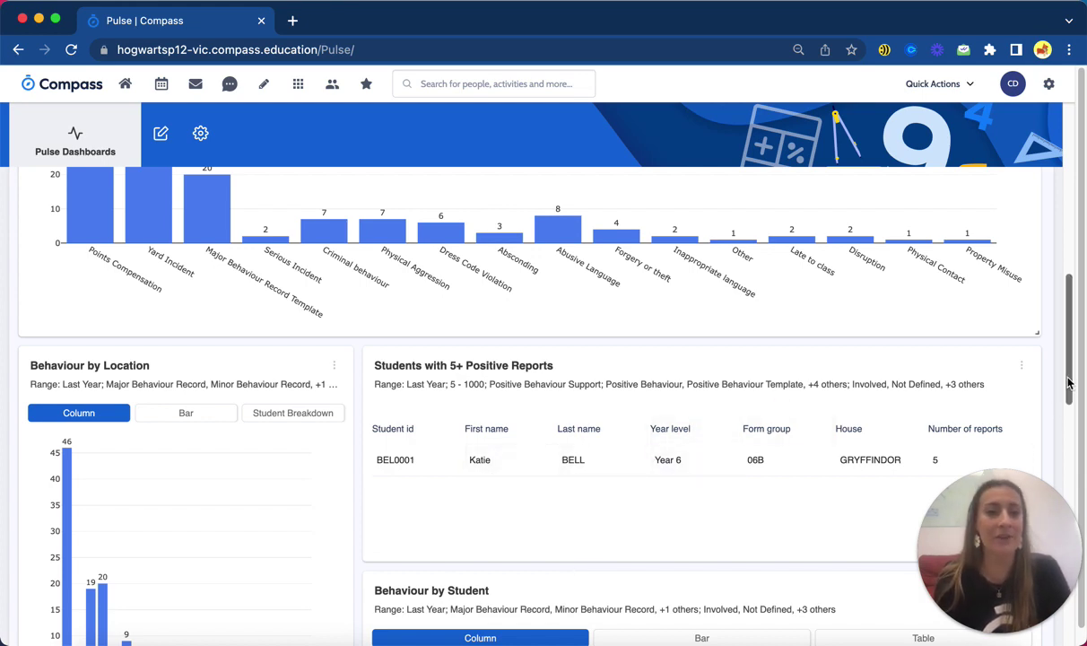
left_click_drag(1068, 385, 1079, 205)
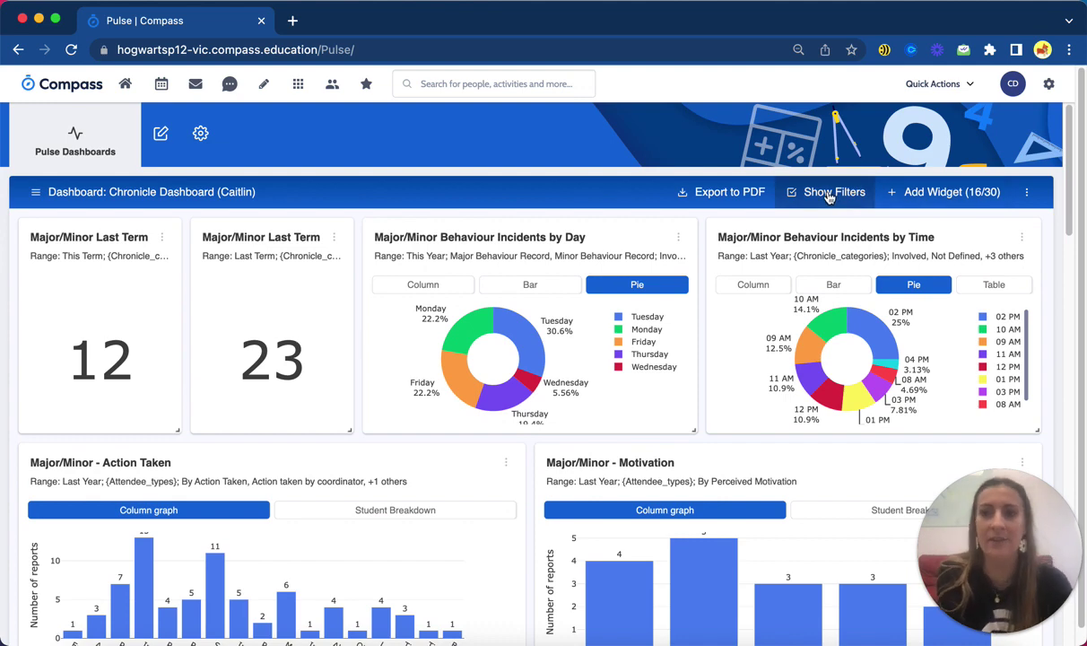
Step: Select Year 10 under Year Level in the dashboard filters and save
left_click(830, 194)
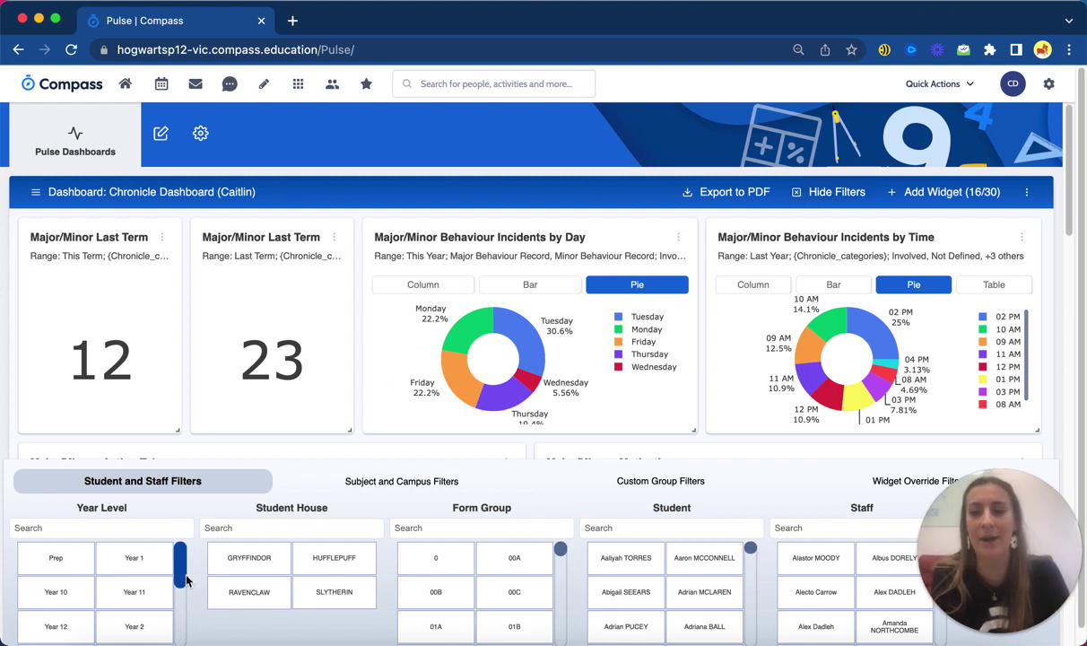
scroll(81, 599, "down", 1)
left_click(80, 599)
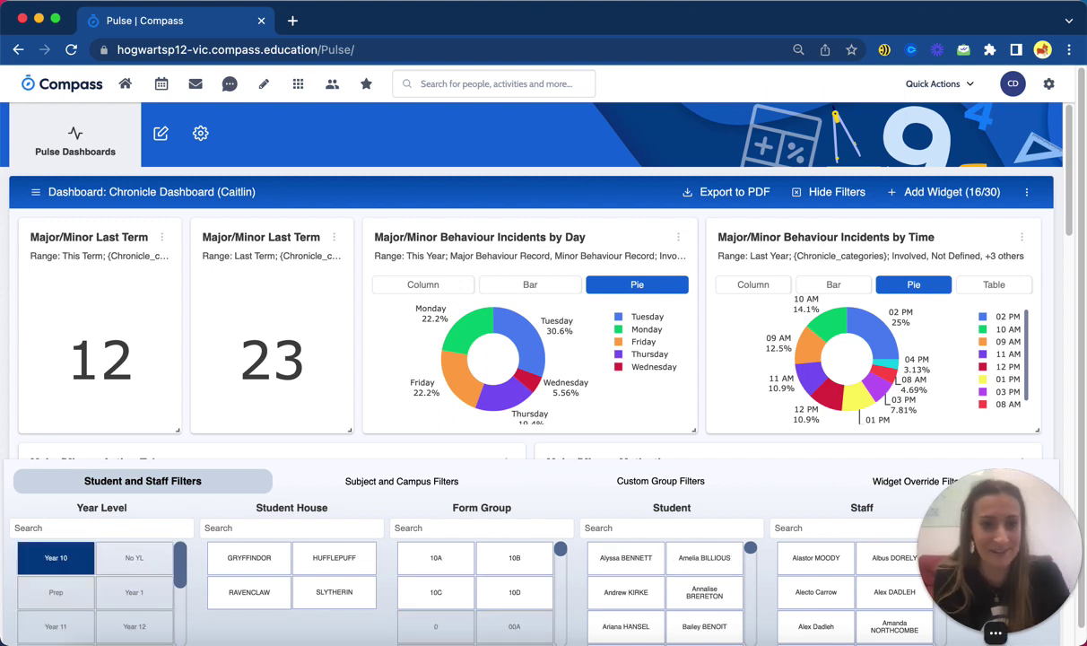
left_click_drag(1030, 520, 1029, 402)
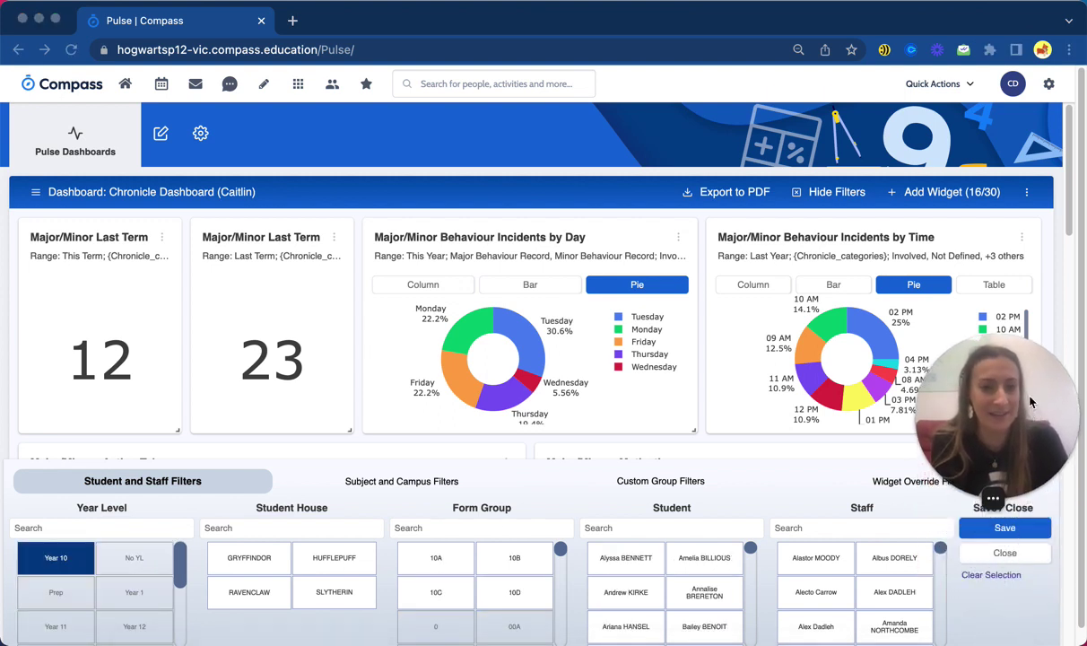
left_click(1017, 533)
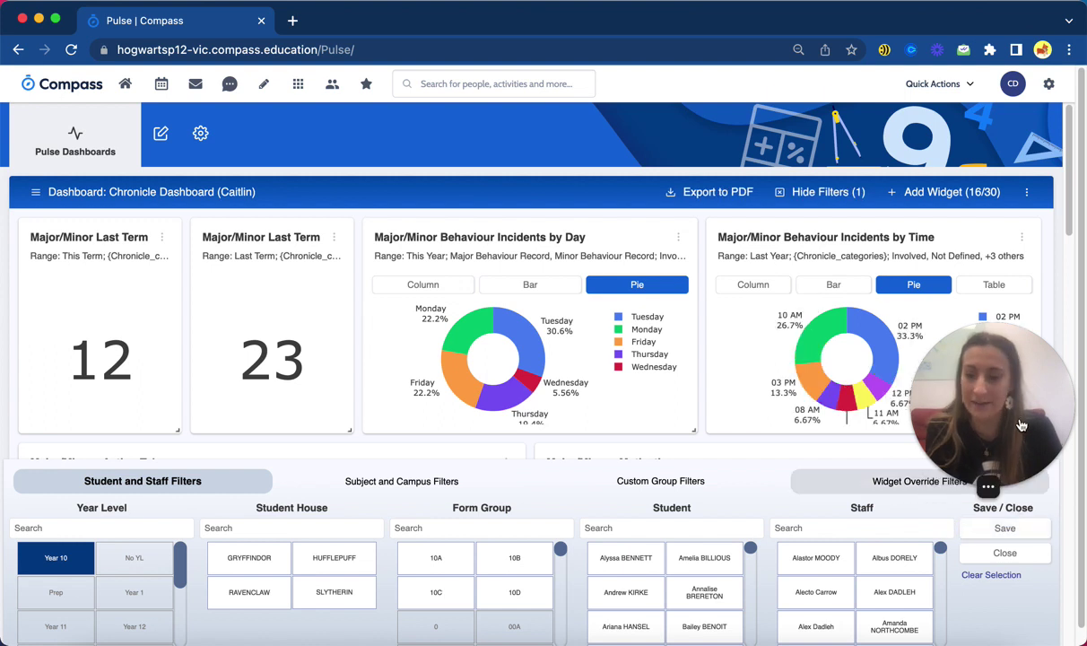
left_click_drag(1024, 403, 1044, 547)
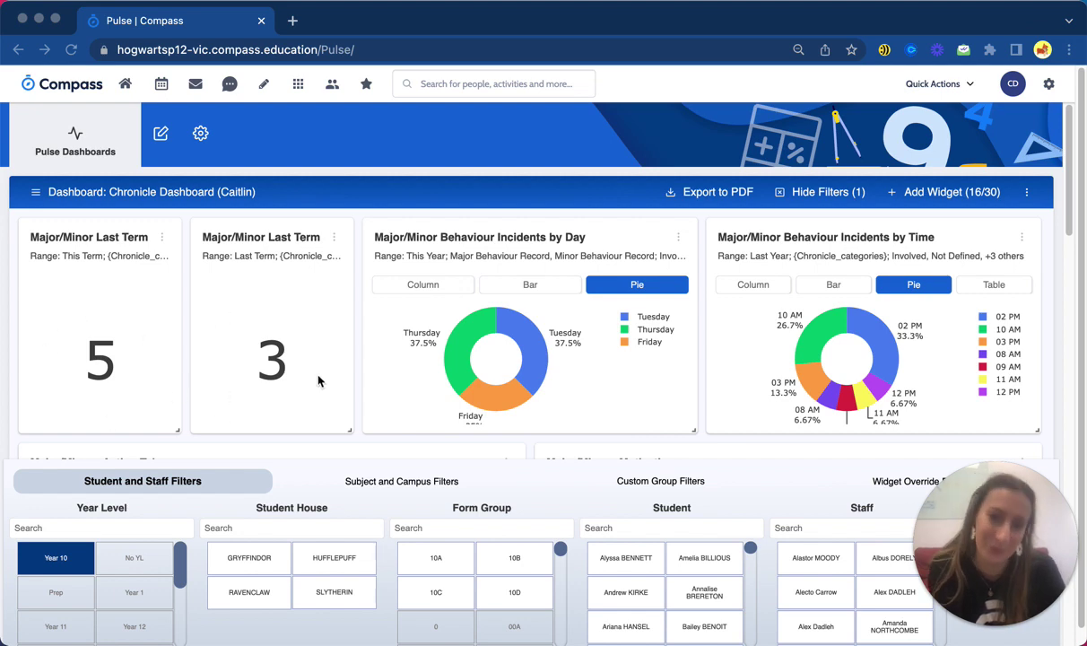
scroll(368, 334, "down", 1)
scroll(575, 346, "down", 10)
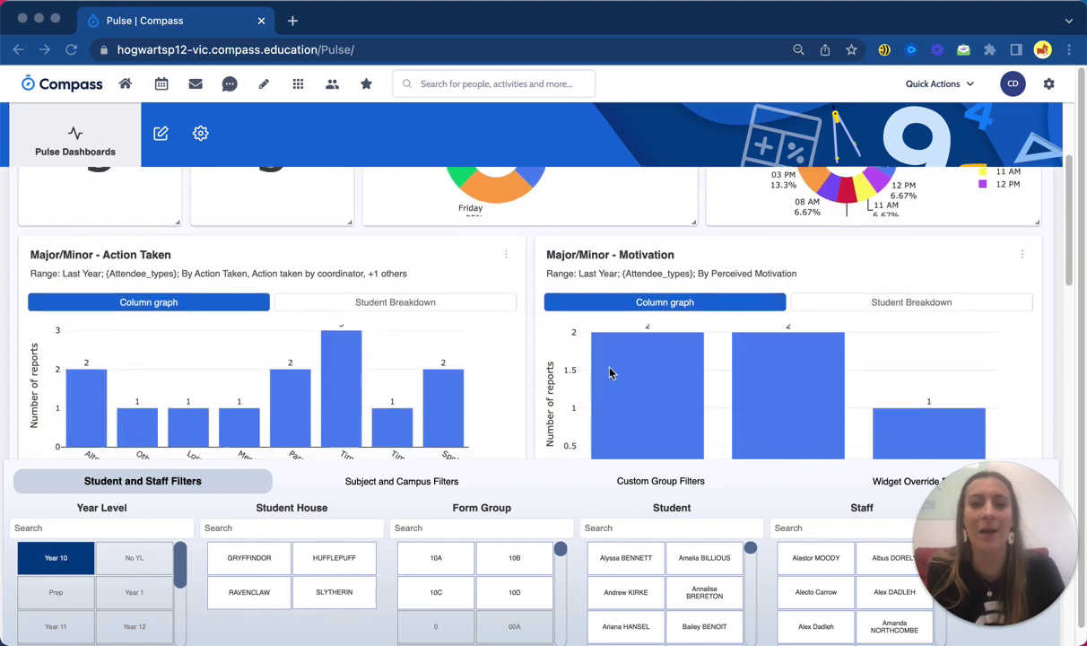
scroll(578, 381, "down", 2)
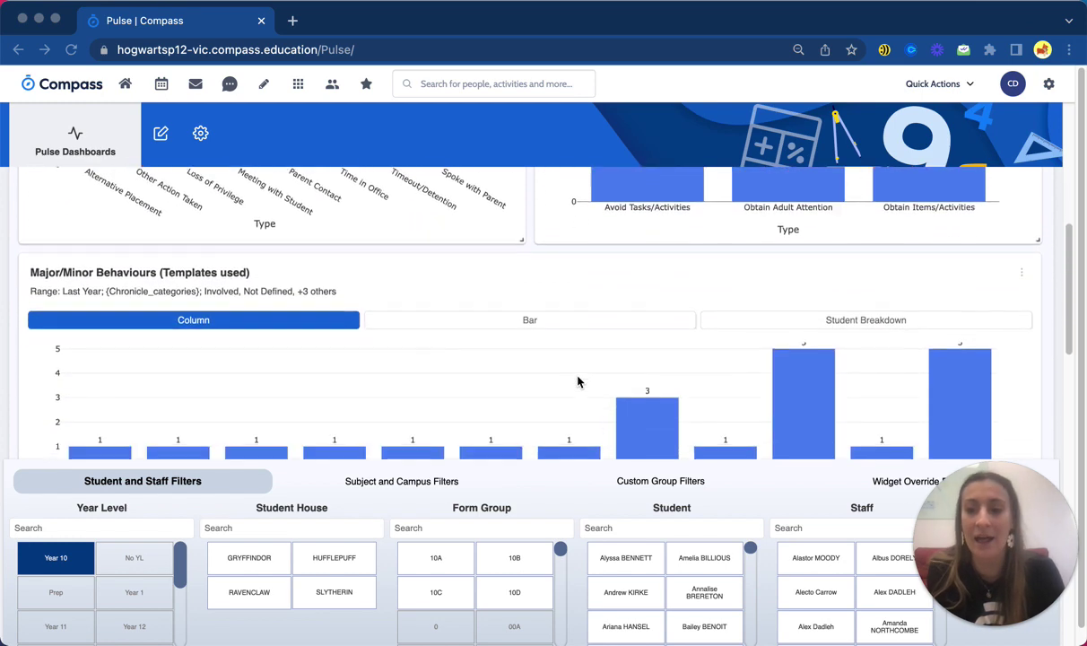
scroll(646, 384, "up", 12)
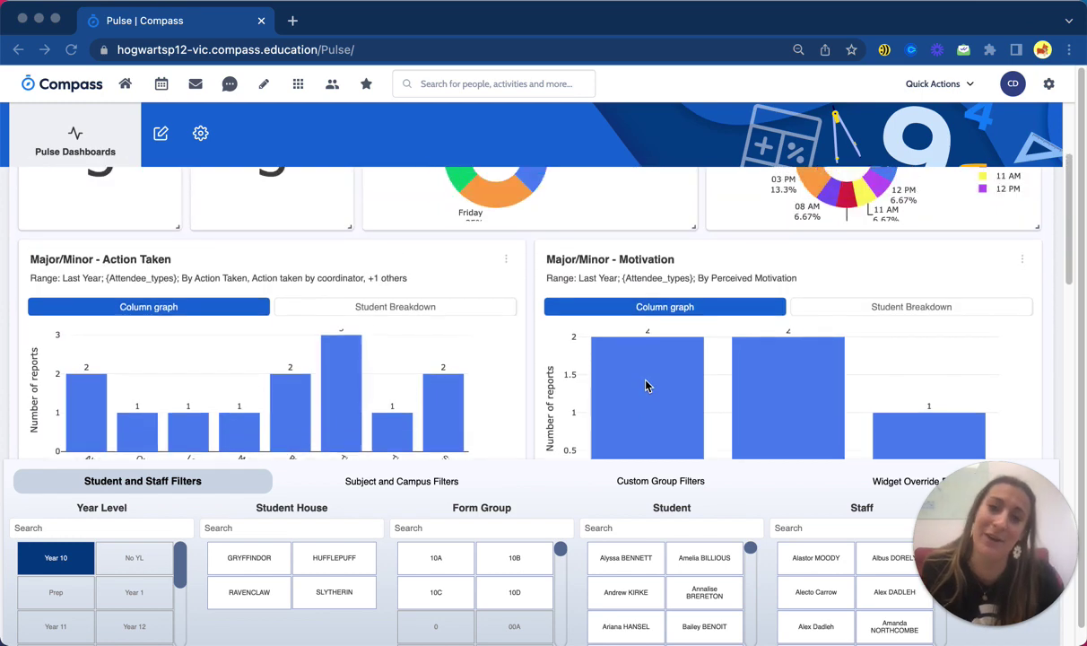